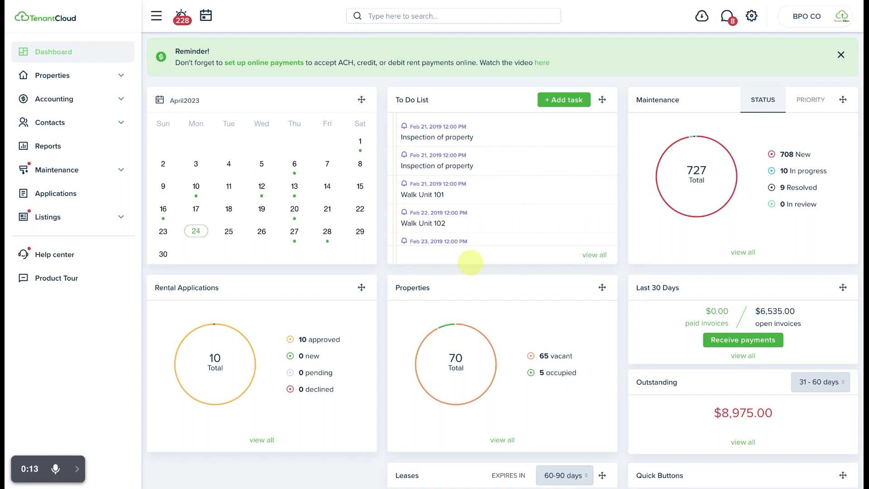
Go from the gear-icon account settings to the Rental Application settings page.
click(752, 16)
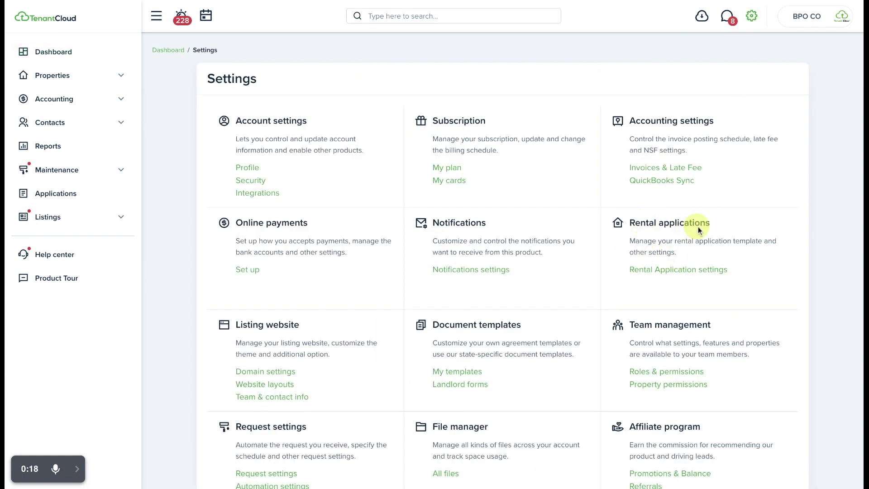
click(686, 271)
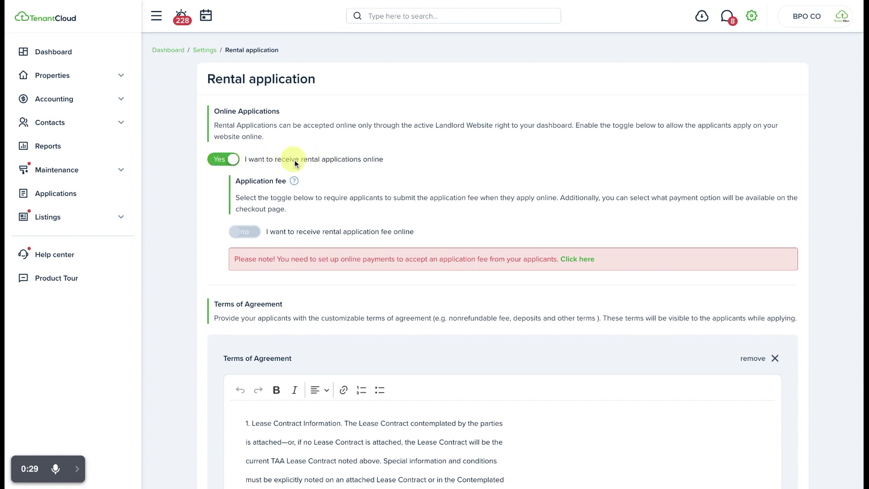
Scroll past the prefilled Terms of Agreement down to the Template Field Configurator and Screening Questions.
scroll(368, 164, down, 2)
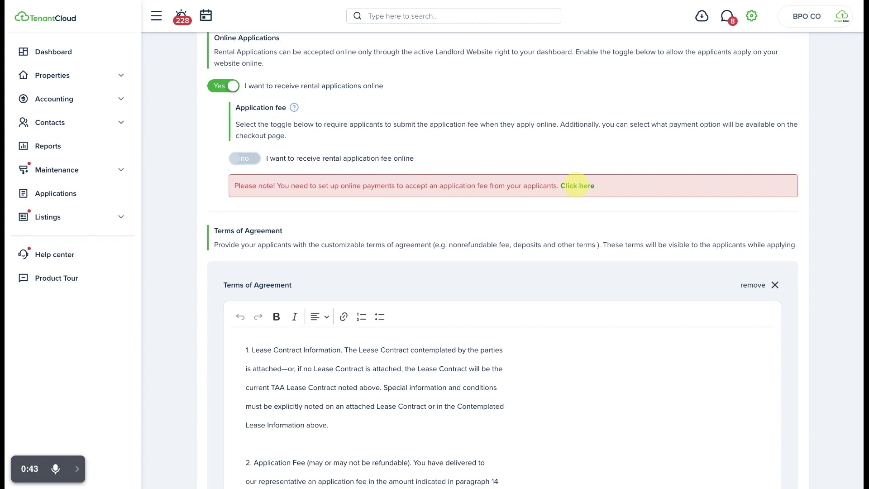
scroll(578, 185, down, 3)
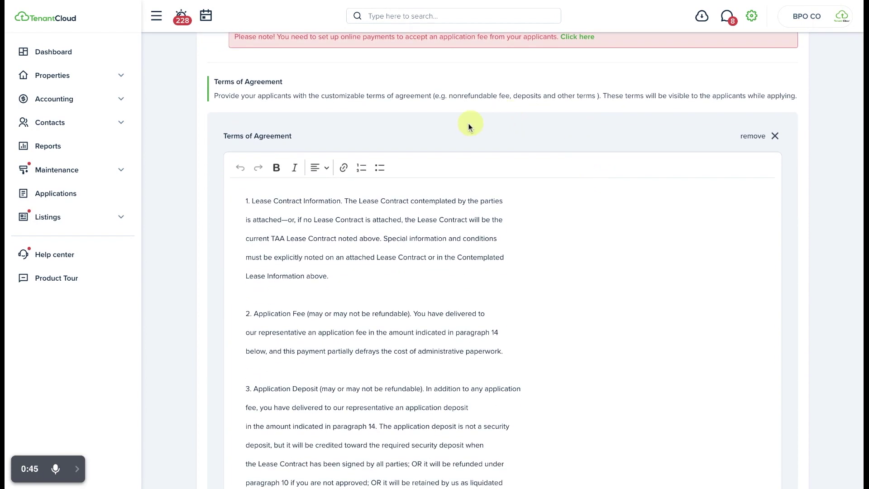
scroll(185, 235, down, 1)
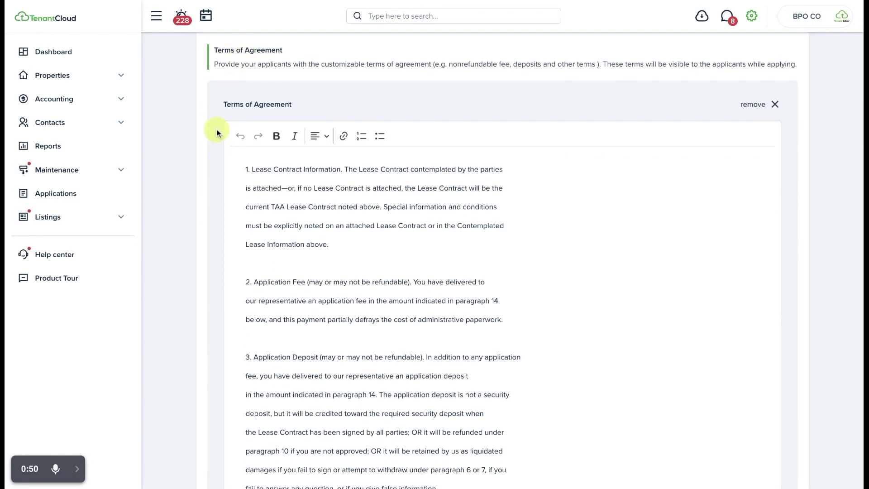
scroll(216, 131, down, 4)
scroll(217, 131, down, 3)
scroll(216, 131, down, 5)
scroll(216, 131, down, 7)
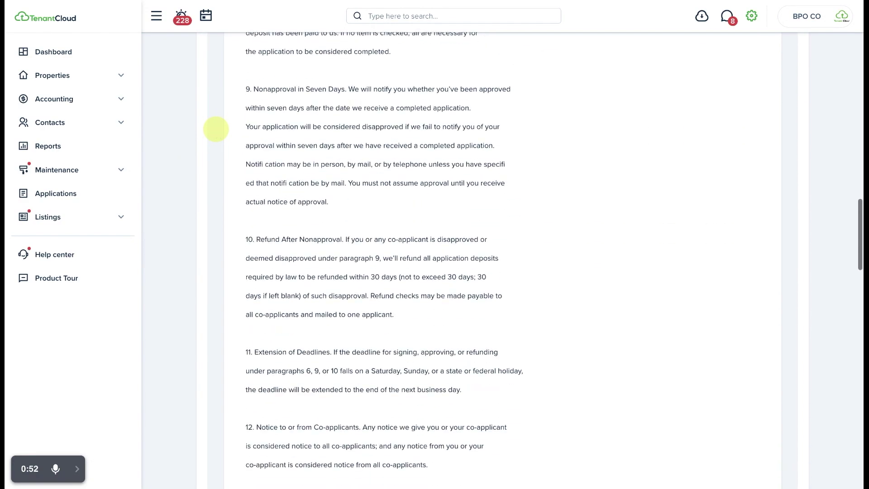
scroll(216, 132, down, 8)
scroll(217, 130, down, 7)
scroll(216, 130, down, 2)
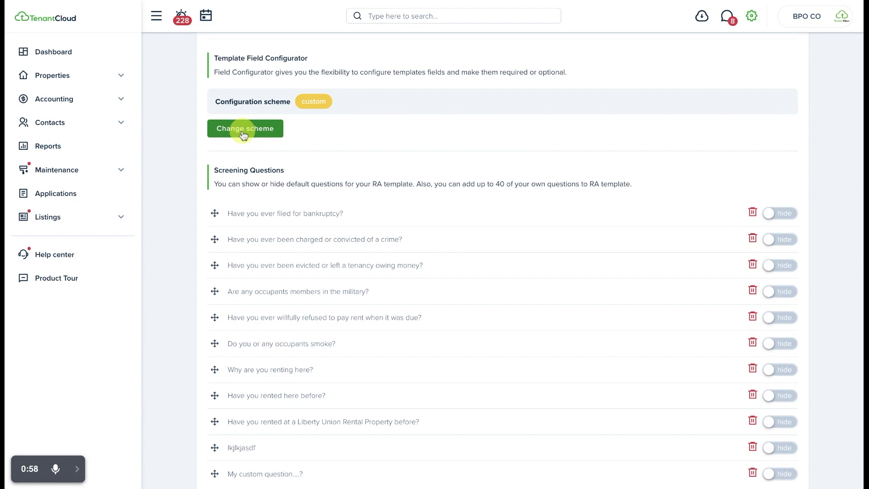
scroll(501, 134, down, 2)
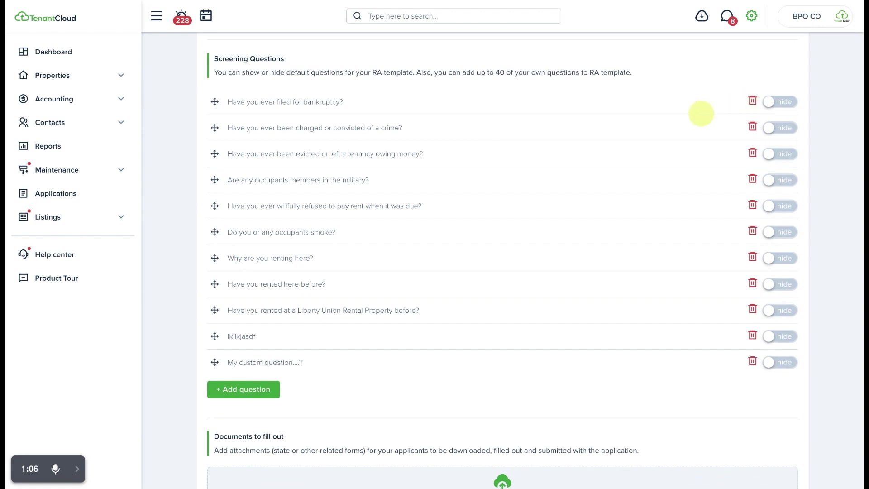
click(781, 103)
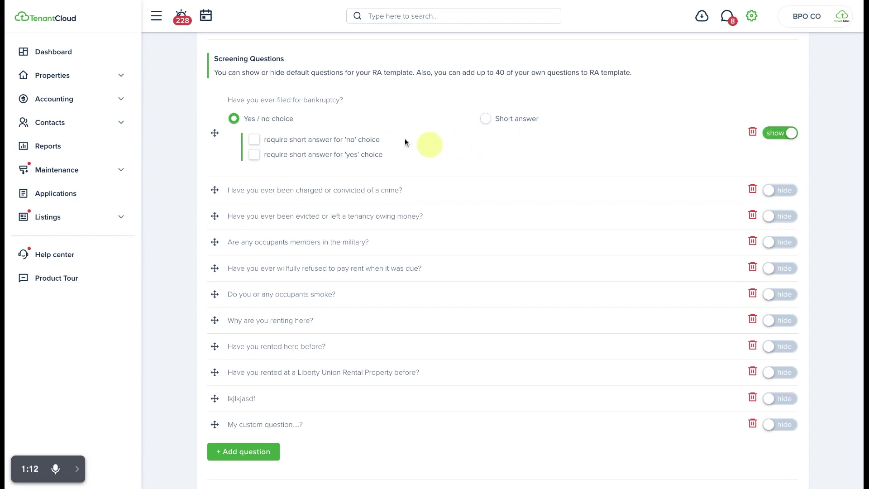
click(486, 120)
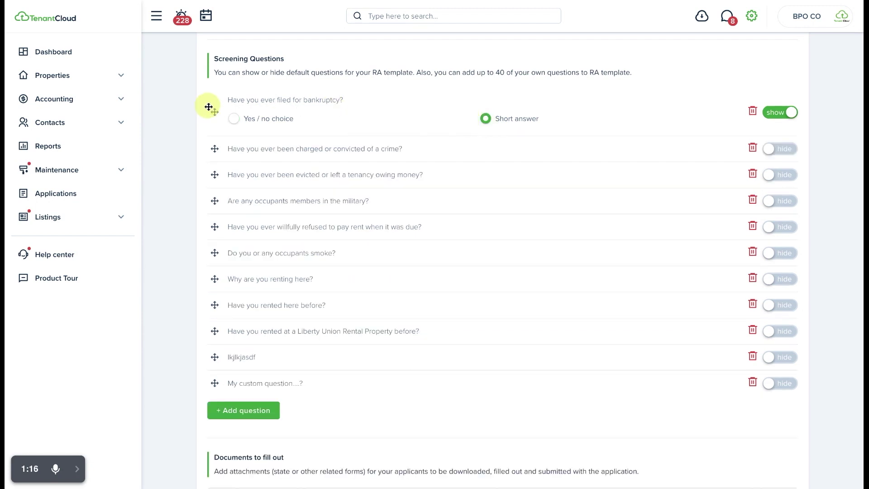
click(236, 121)
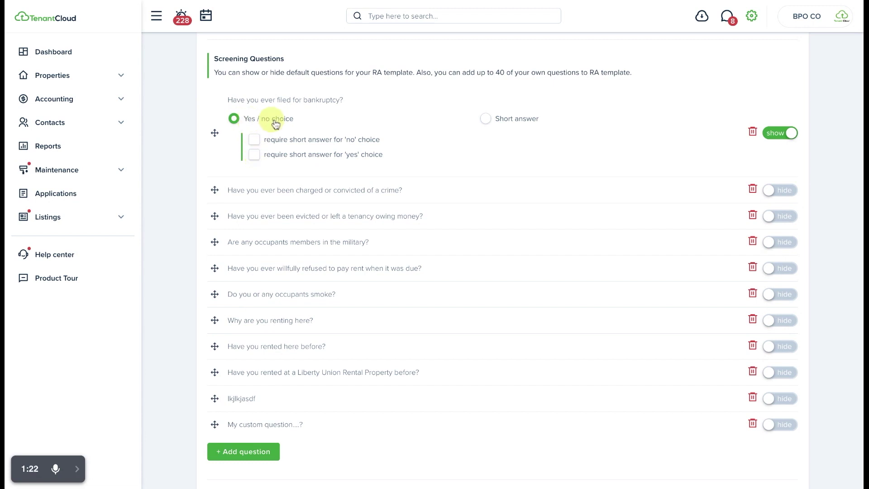
click(772, 127)
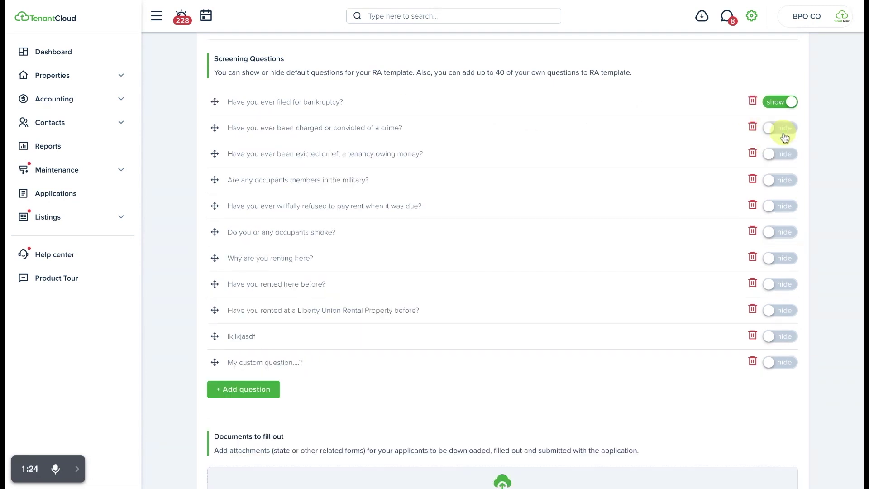
scroll(473, 167, down, 3)
scroll(472, 167, down, 5)
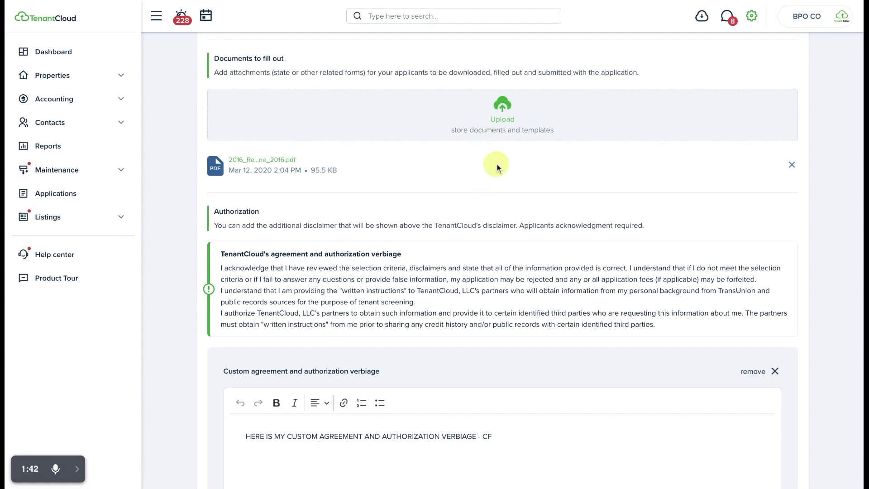
scroll(497, 168, down, 4)
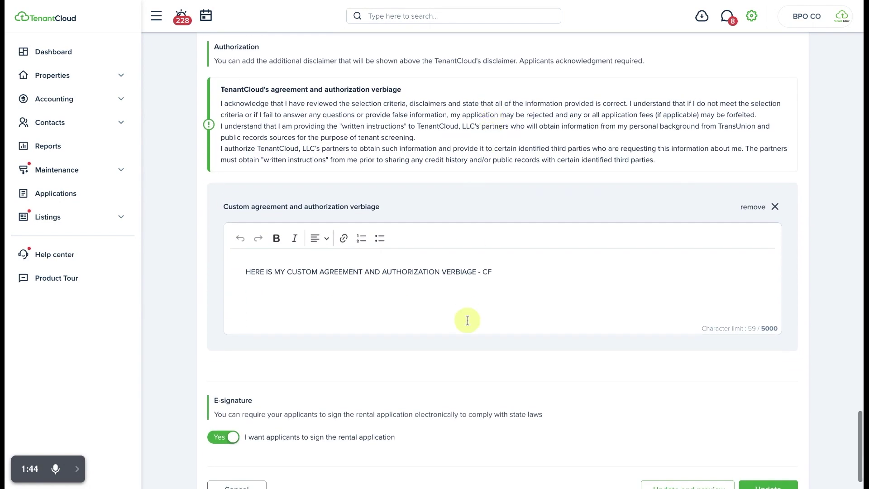
scroll(519, 270, down, 1)
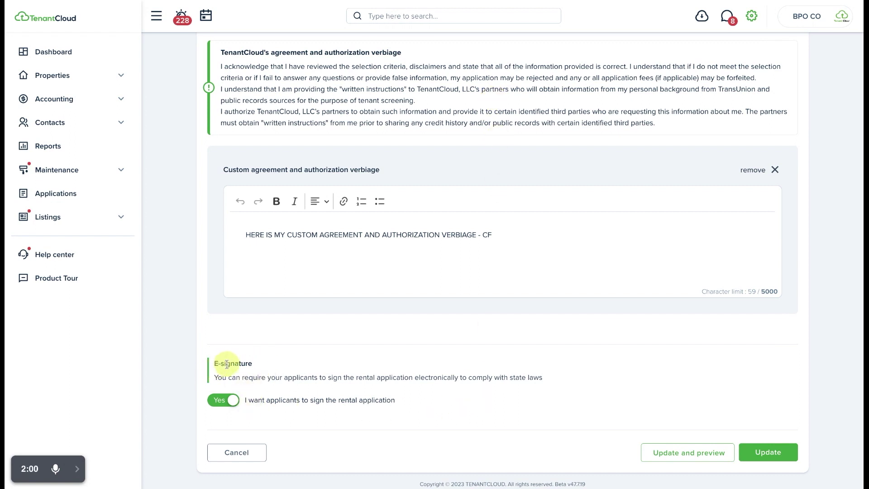
scroll(226, 363, up, 5)
Put the template field configurator into edit mode with Change scheme.
scroll(226, 363, up, 7)
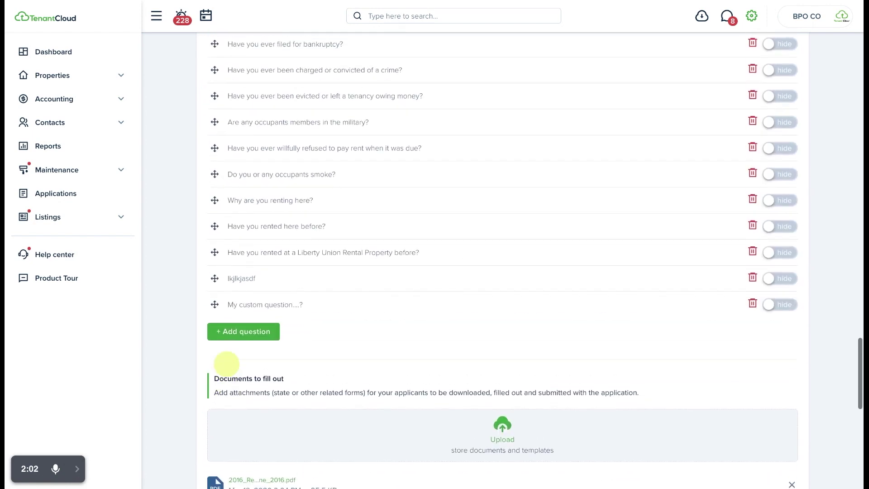
scroll(227, 363, up, 6)
scroll(227, 364, up, 3)
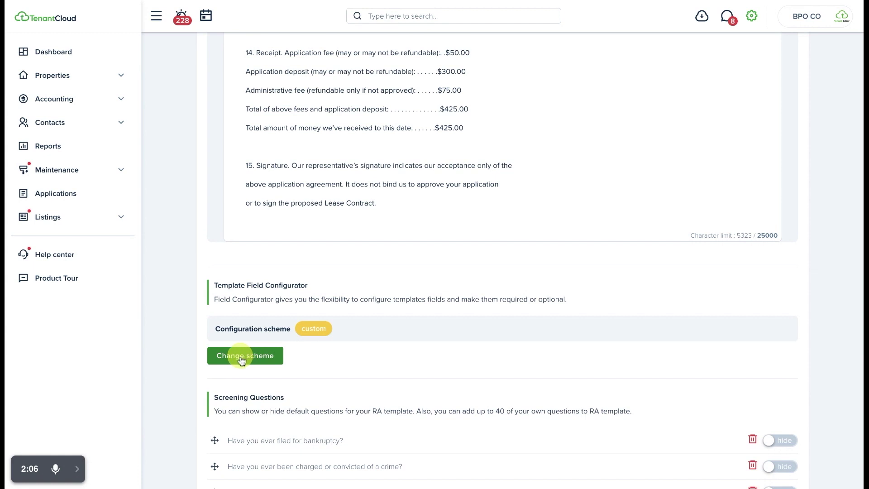
click(247, 359)
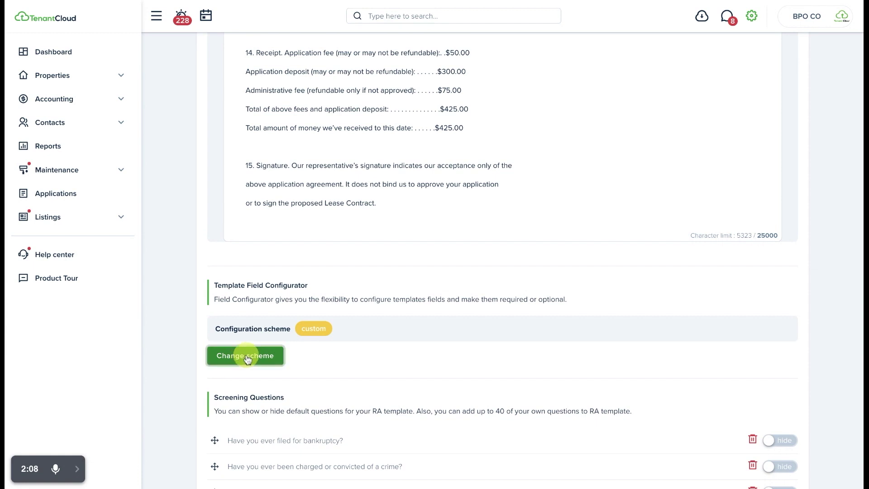
Switch the Attachments and Residential History sections to show on the application.
scroll(438, 316, down, 4)
scroll(451, 164, down, 3)
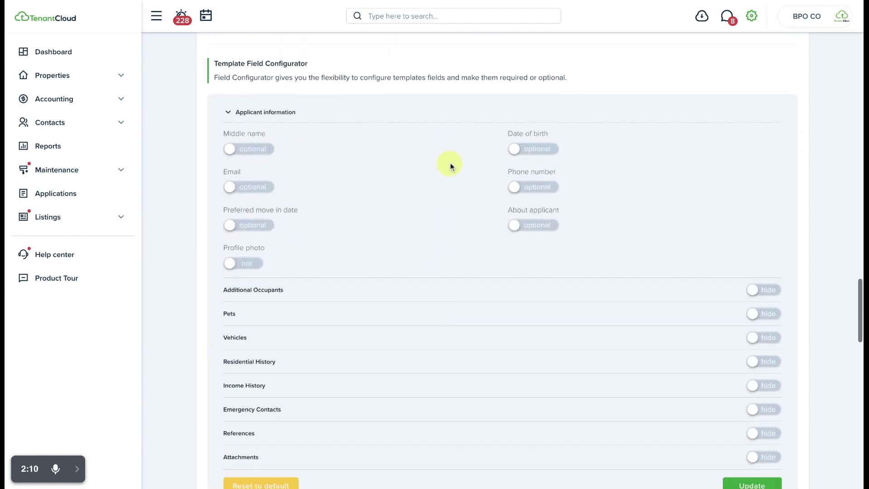
scroll(453, 163, down, 1)
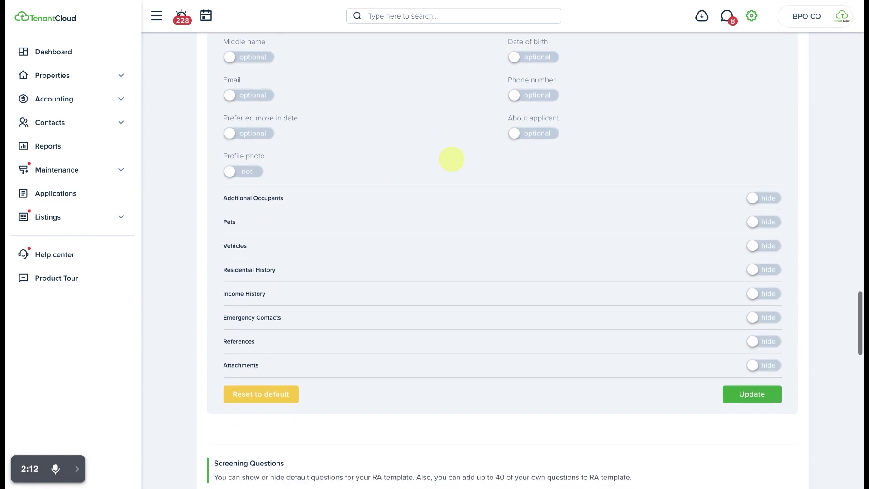
scroll(452, 156, up, 1)
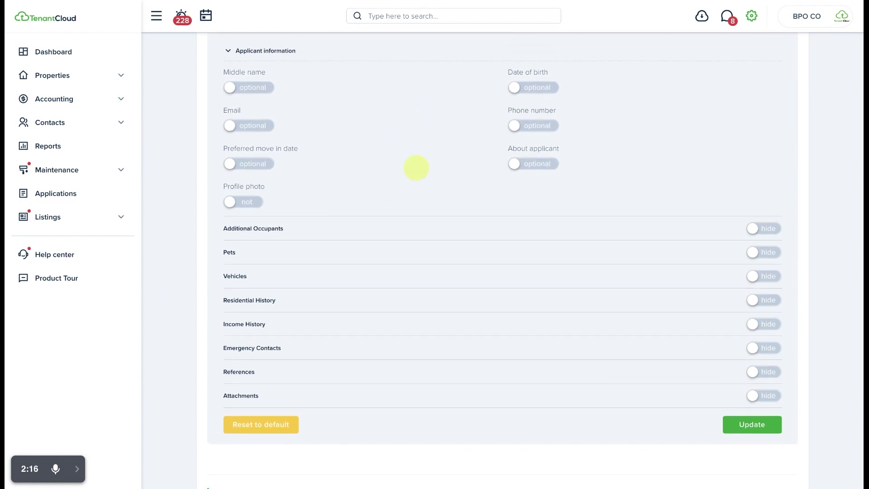
scroll(416, 167, down, 1)
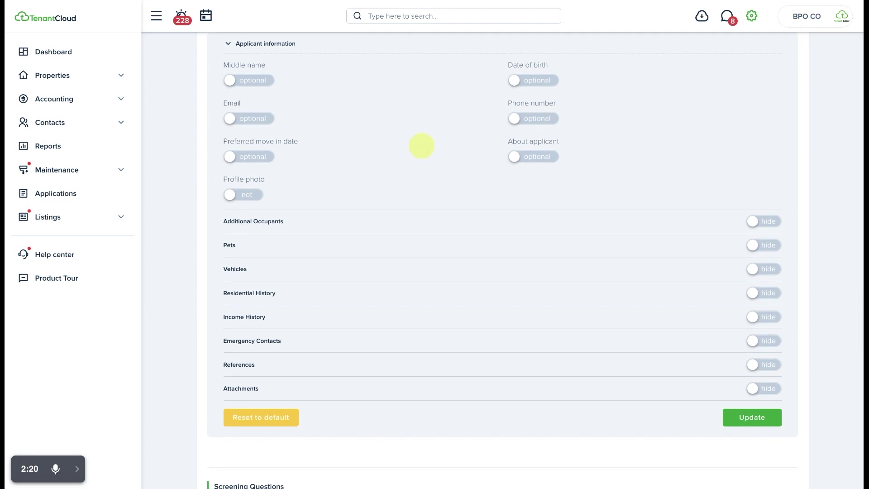
scroll(465, 210, down, 3)
scroll(466, 213, down, 1)
click(771, 289)
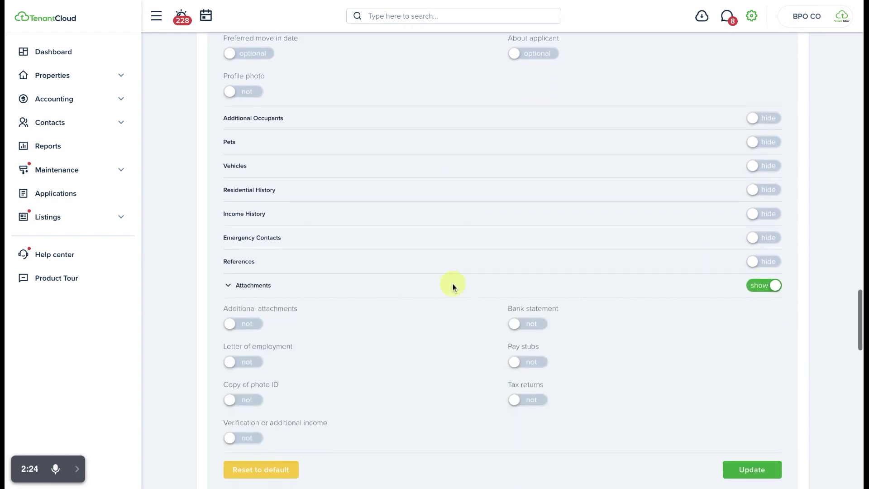
scroll(448, 286, down, 3)
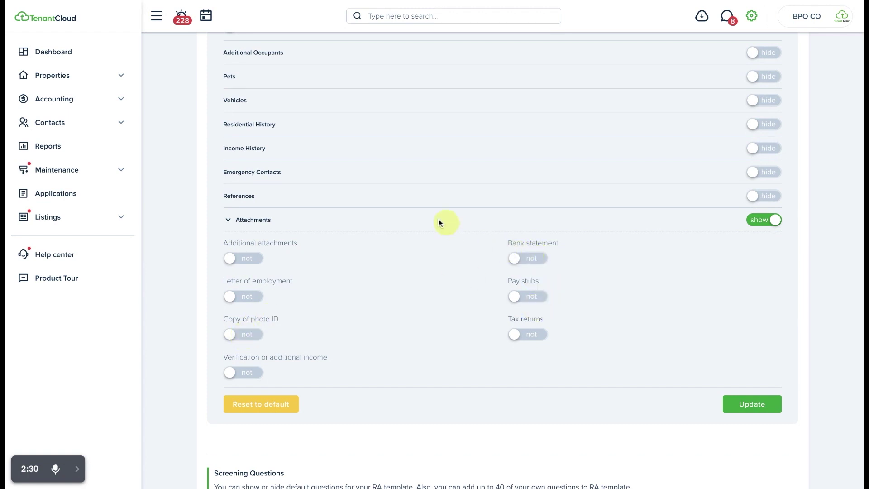
scroll(439, 223, up, 1)
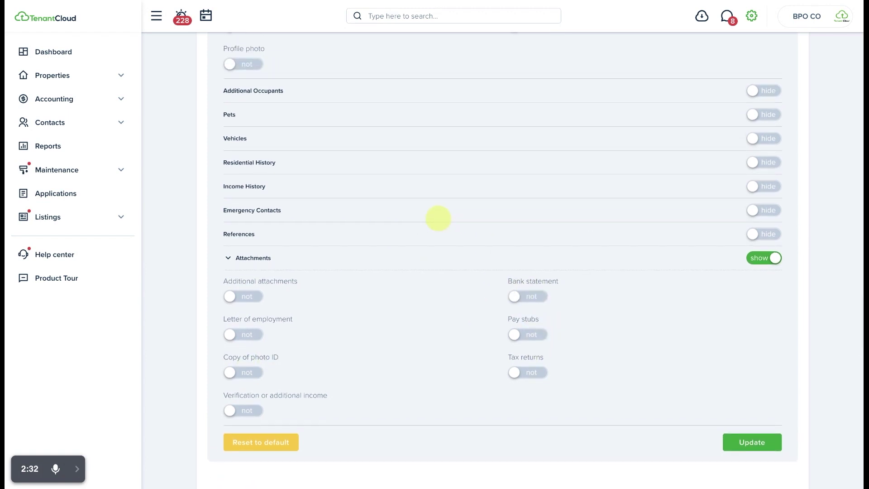
click(764, 162)
Leave the required residential records count at 0.
scroll(501, 215, down, 1)
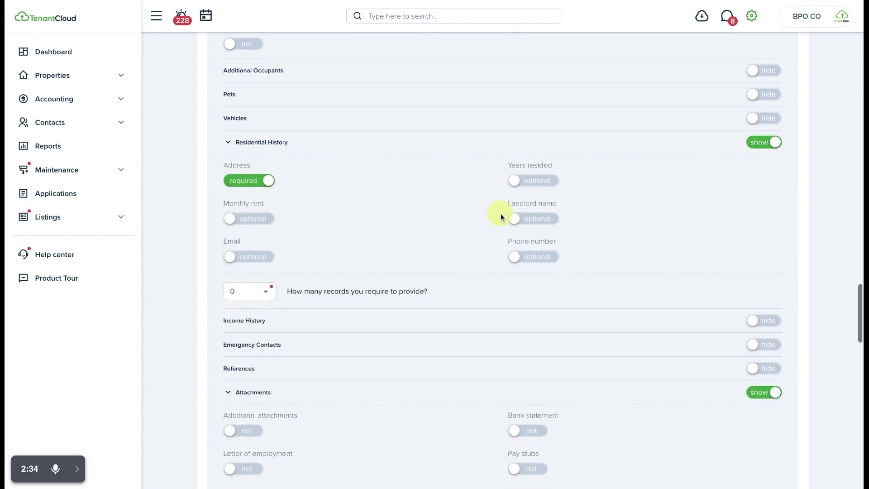
click(253, 291)
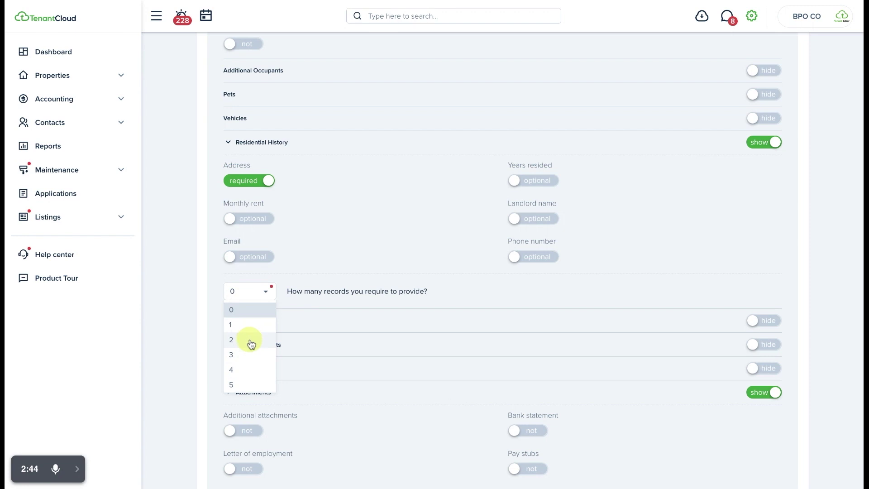
click(250, 297)
Switch Residential History and Attachments back to hidden and save the configurator with Update.
click(761, 142)
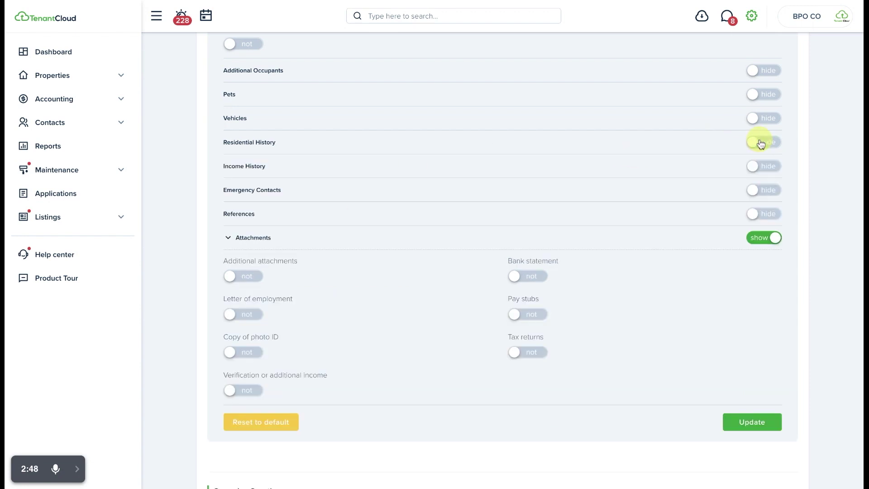
click(763, 238)
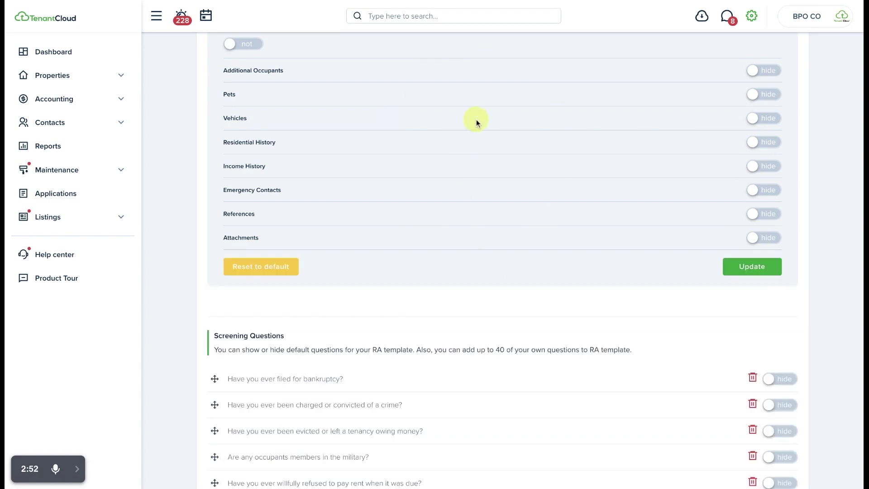
scroll(475, 119, up, 1)
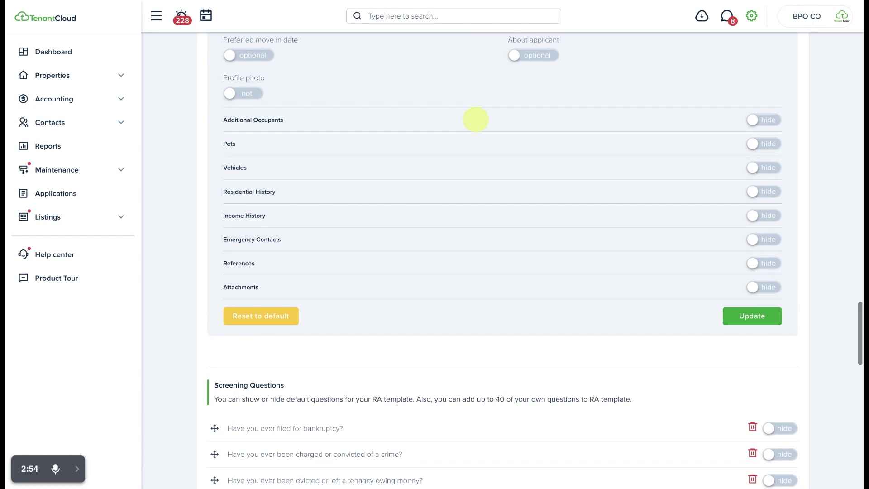
click(753, 319)
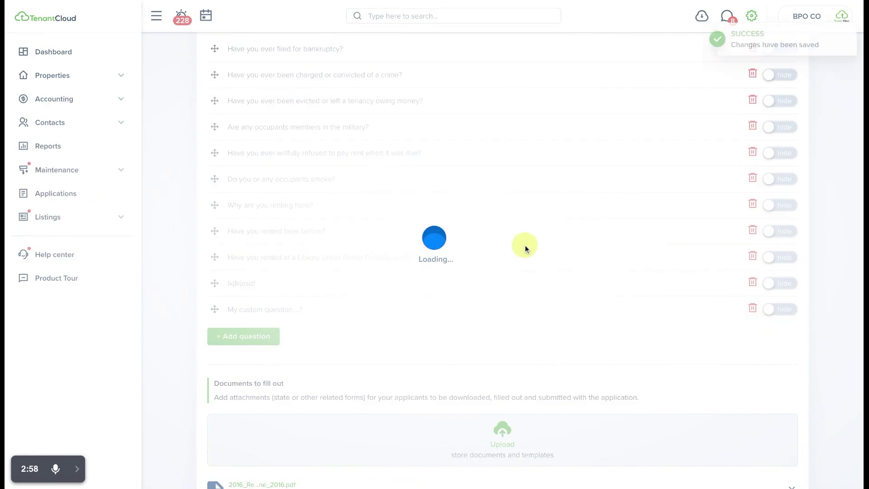
Save the full template with its agreement verbiage and required e-signature using the bottom Update button.
scroll(525, 245, down, 10)
scroll(524, 245, down, 10)
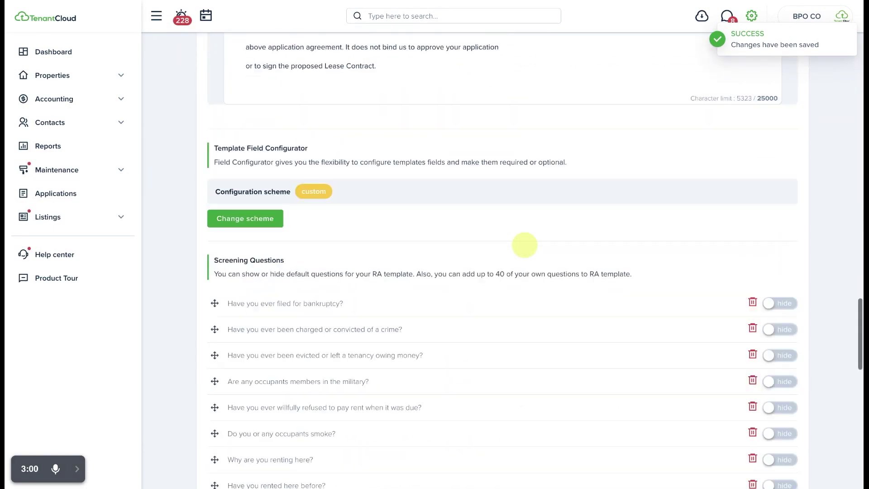
scroll(520, 244, down, 10)
scroll(810, 481, down, 1)
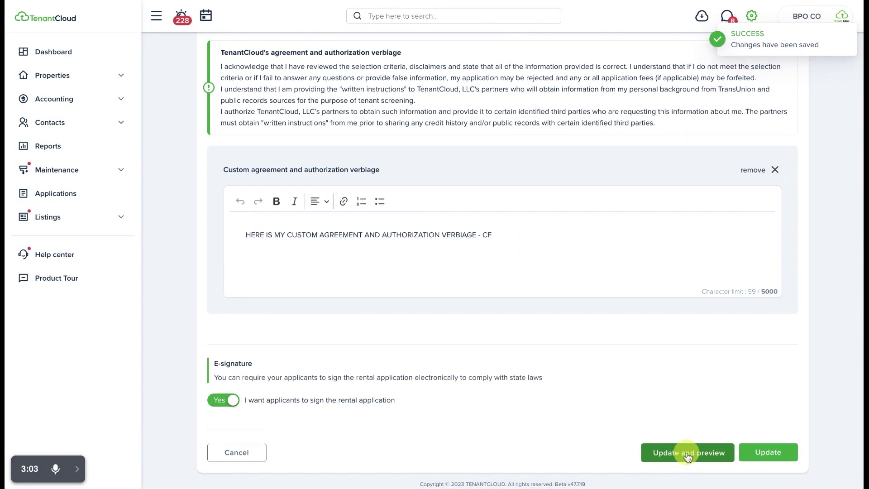
click(768, 452)
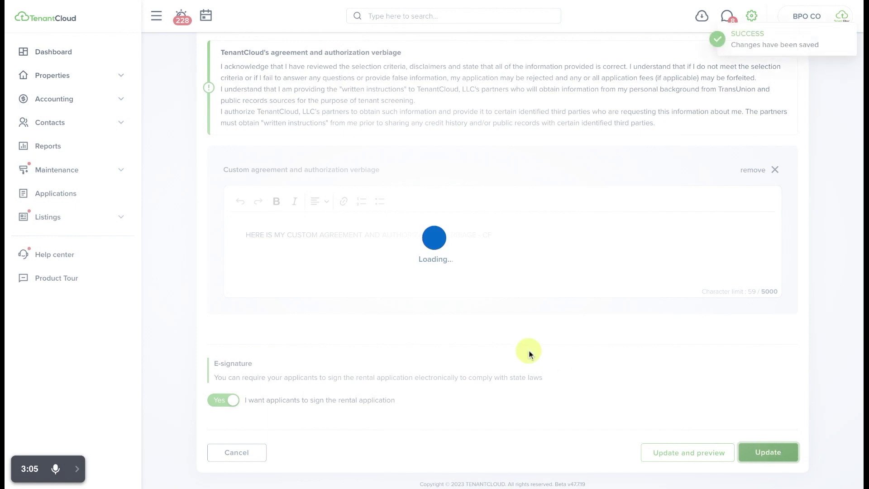